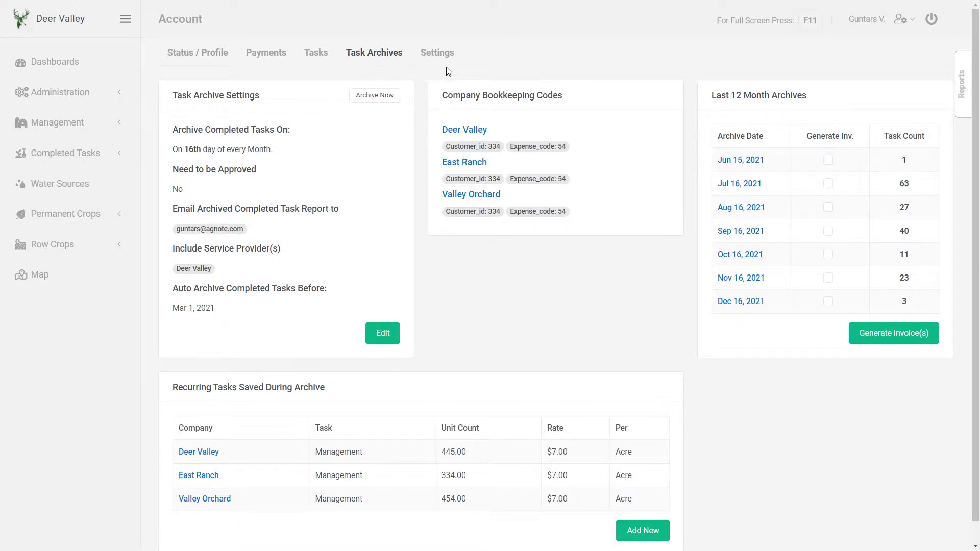
Step: Generate invoices for the Nov 16, 2021 archive using the prefilled payment message and Pay By details
click(828, 278)
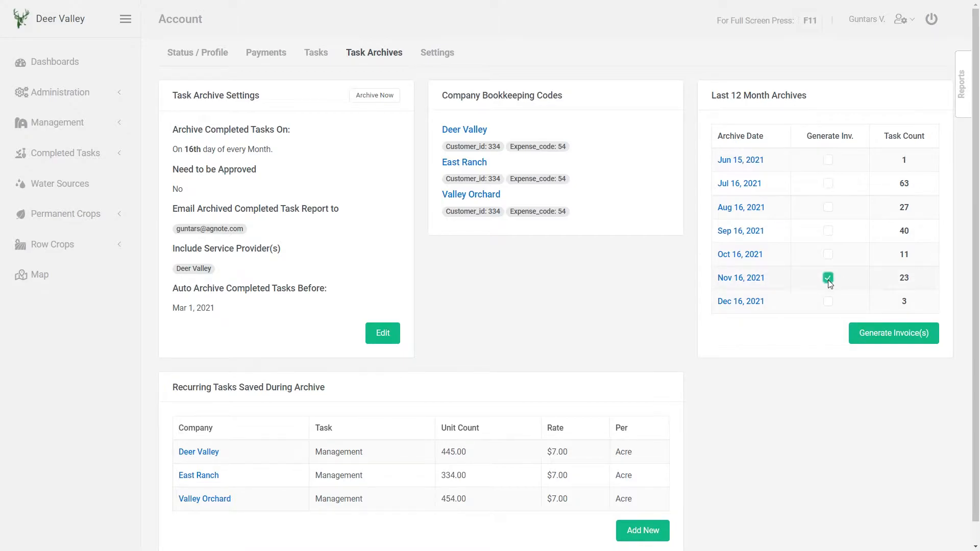
click(885, 338)
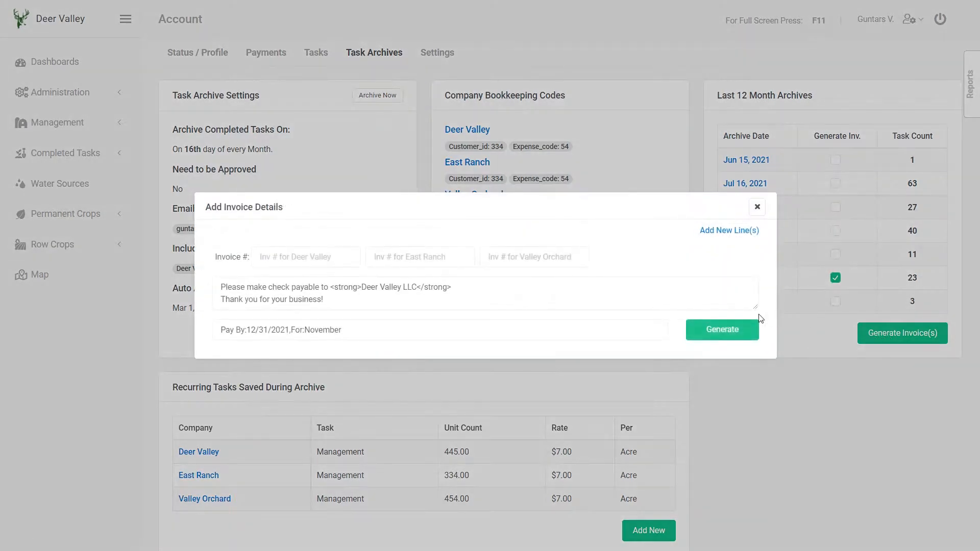
click(724, 330)
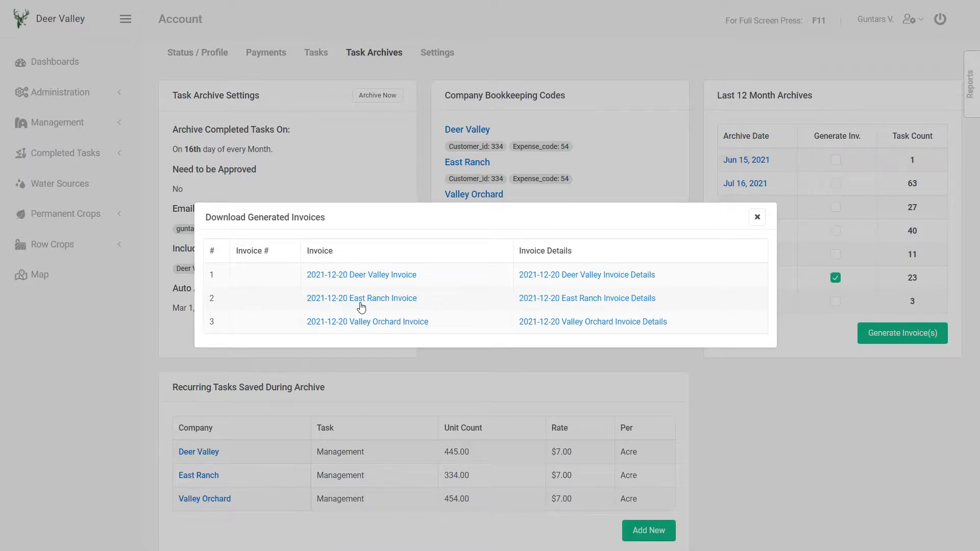
Step: Download the East Ranch invoice and its invoice details, opening each PDF for review
click(396, 301)
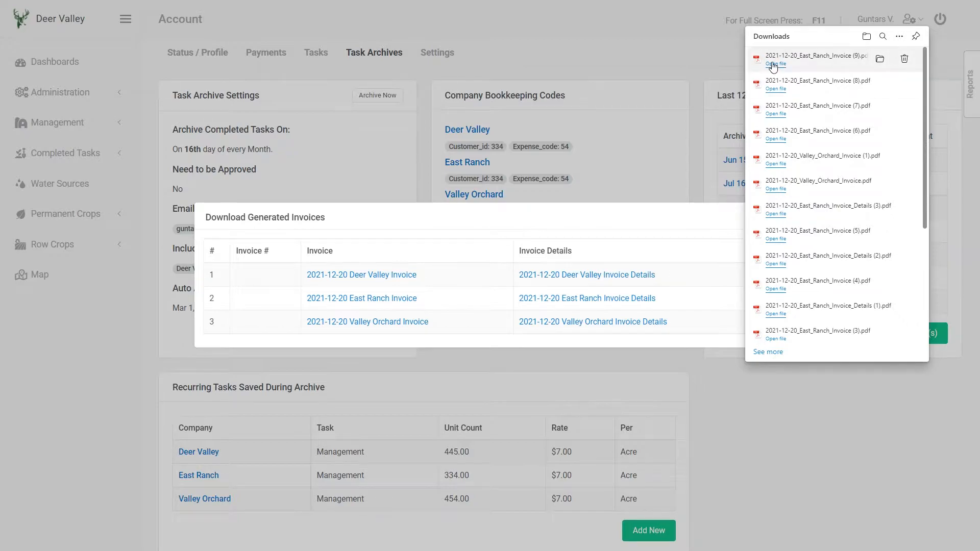
click(774, 64)
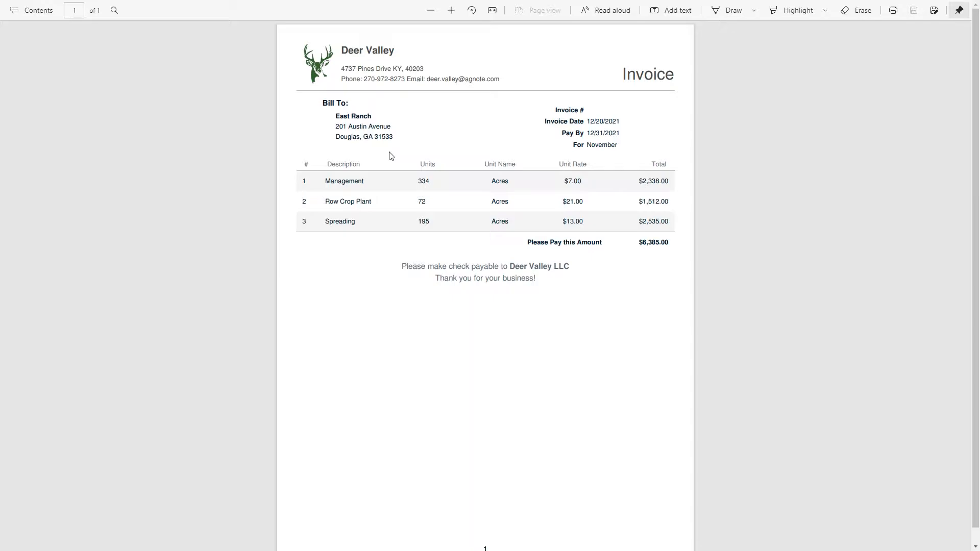
key(ctrl+w)
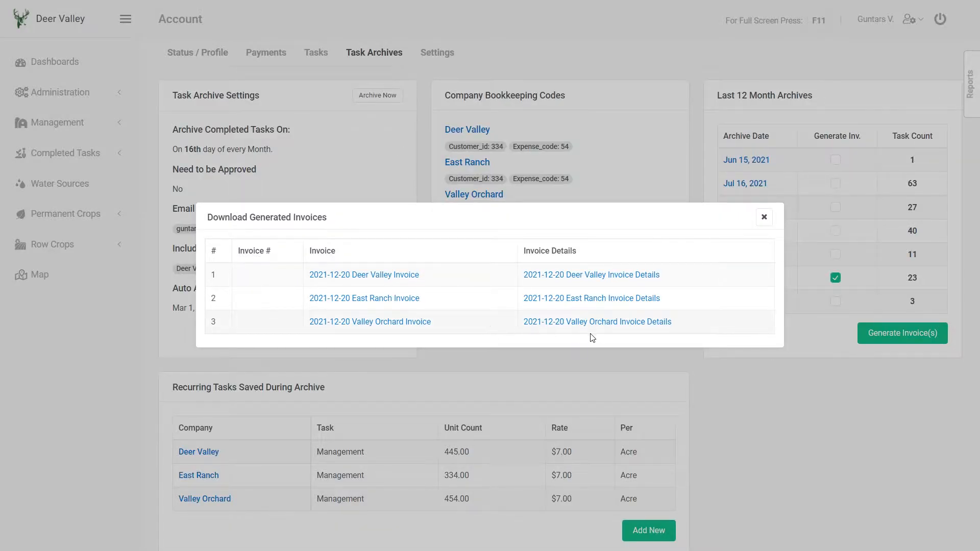
click(594, 301)
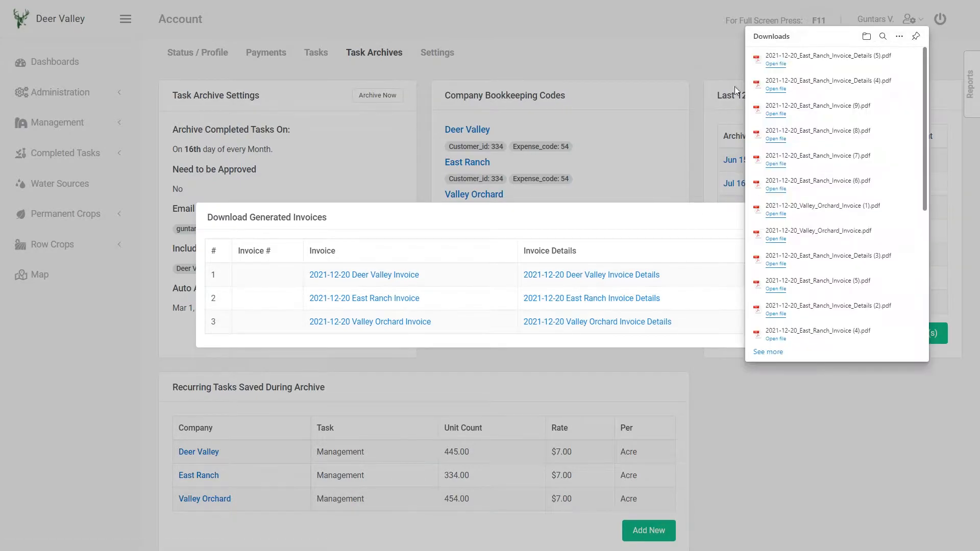
click(778, 68)
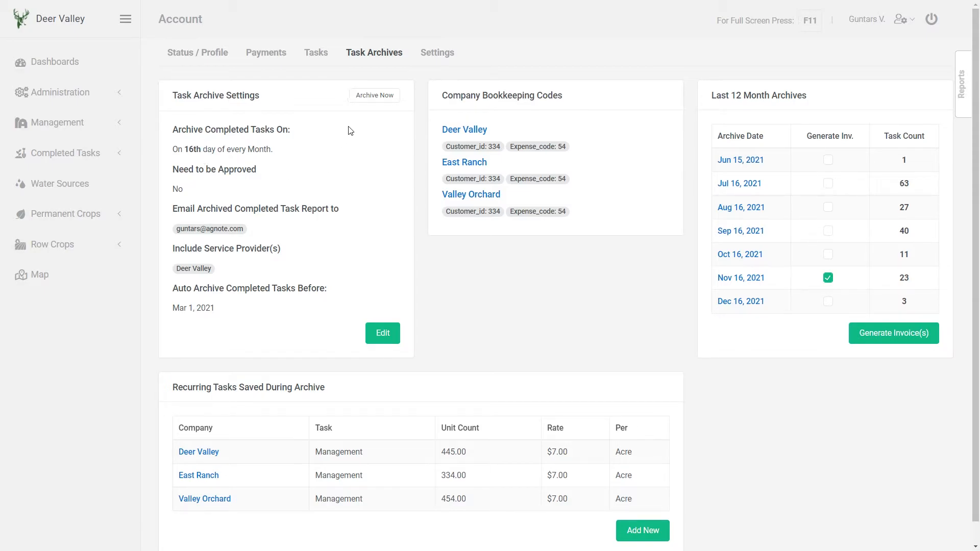
Step: Archive the completed tasks immediately and open the invoice details form for the Dec 20, 2021 archive
click(370, 99)
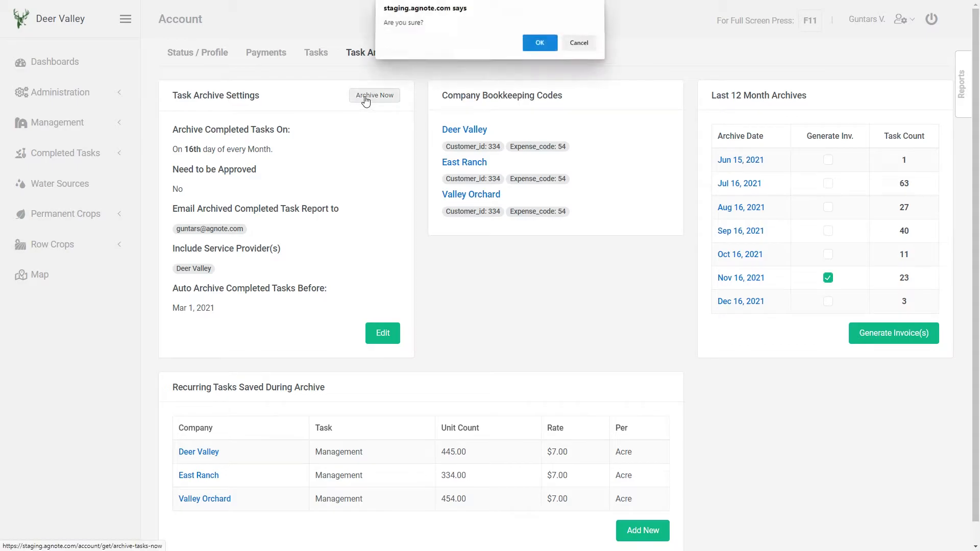
click(539, 45)
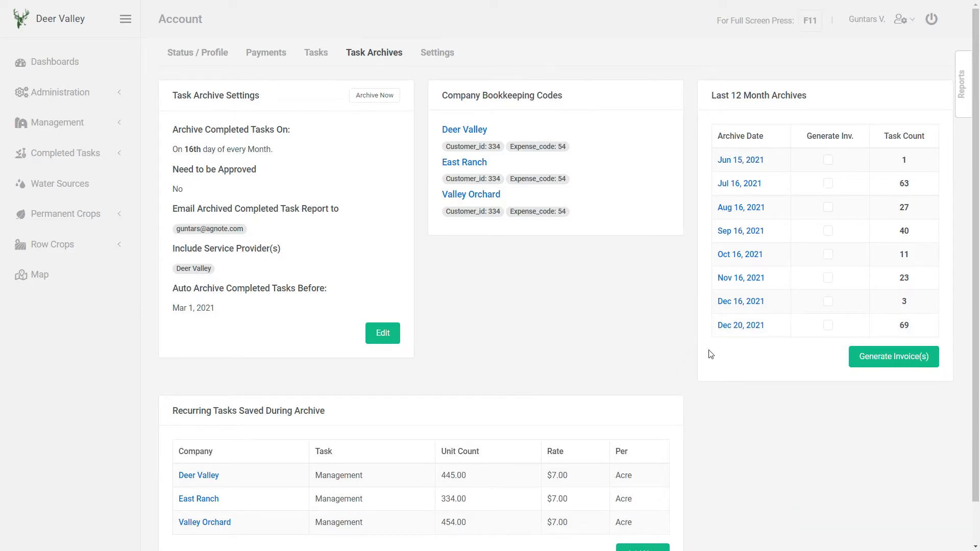
click(828, 325)
click(879, 361)
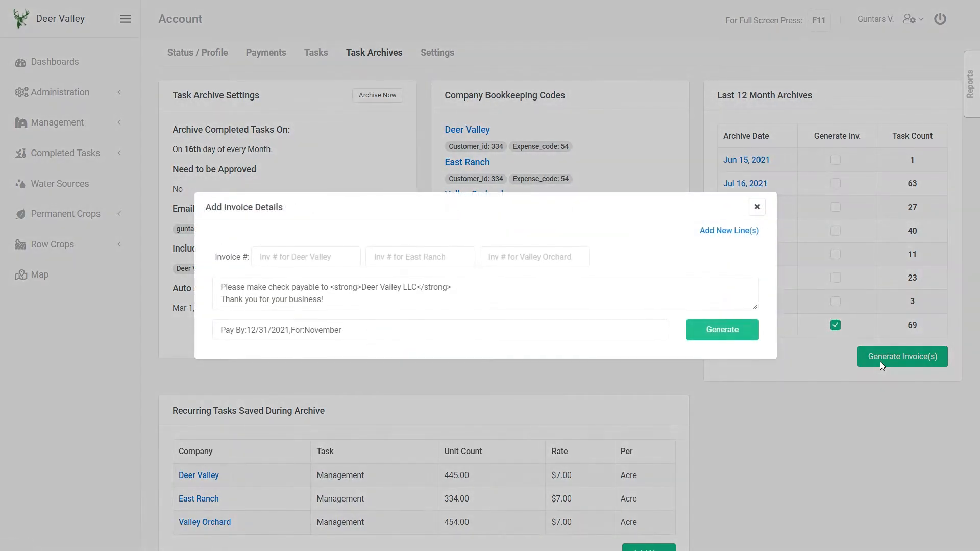
Step: Assign invoice numbers 333 to Deer Valley, 444 to East Ranch and 555 to Valley Orchard, and generate the invoices
click(292, 256)
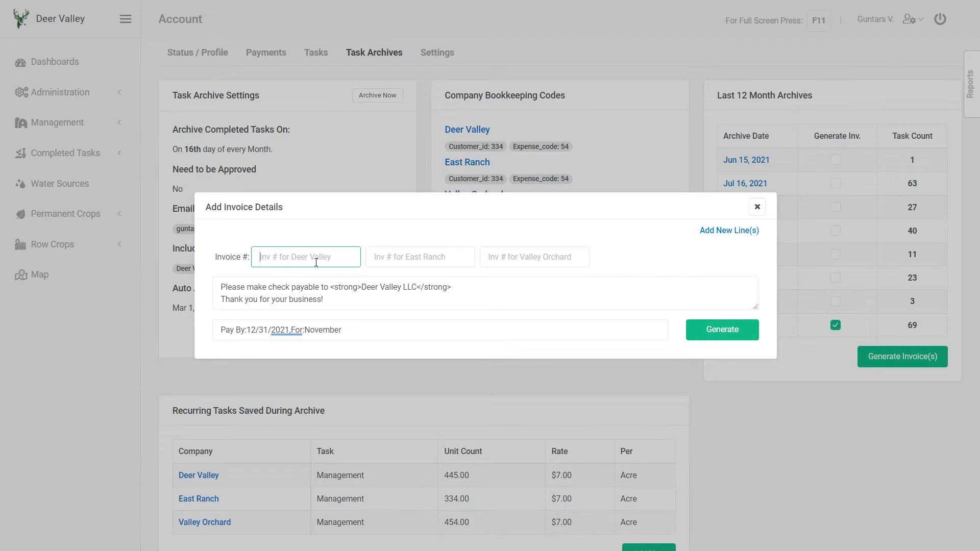
text(333)
click(393, 262)
text(444)
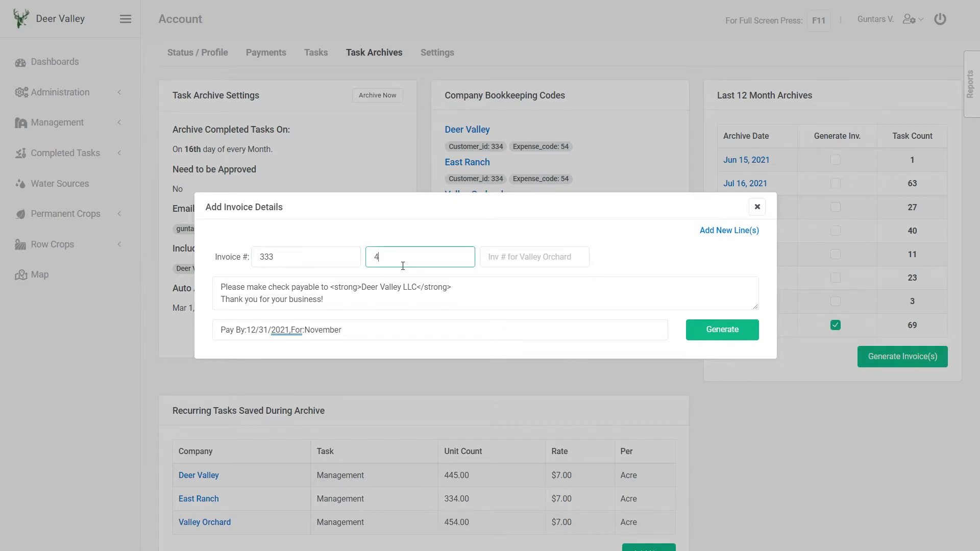
click(504, 258)
text(555)
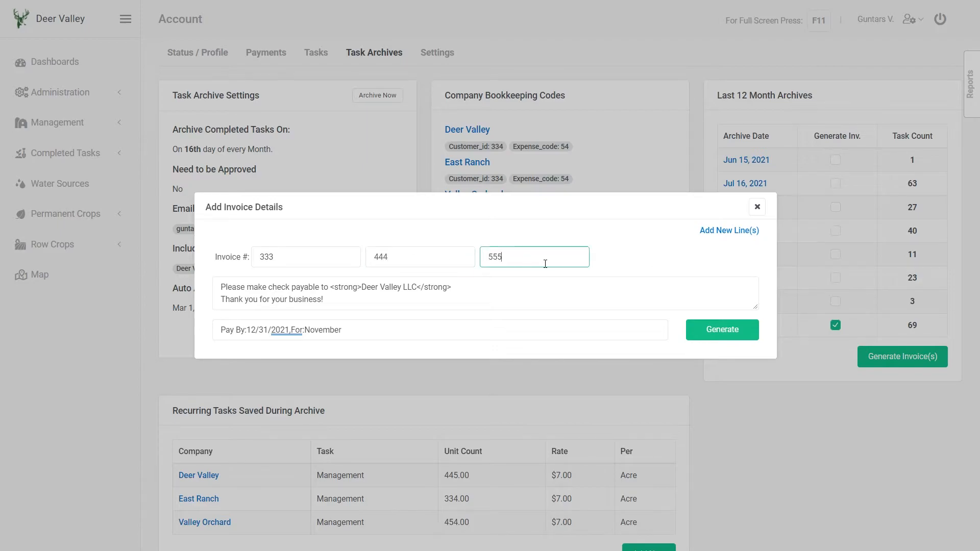
click(714, 336)
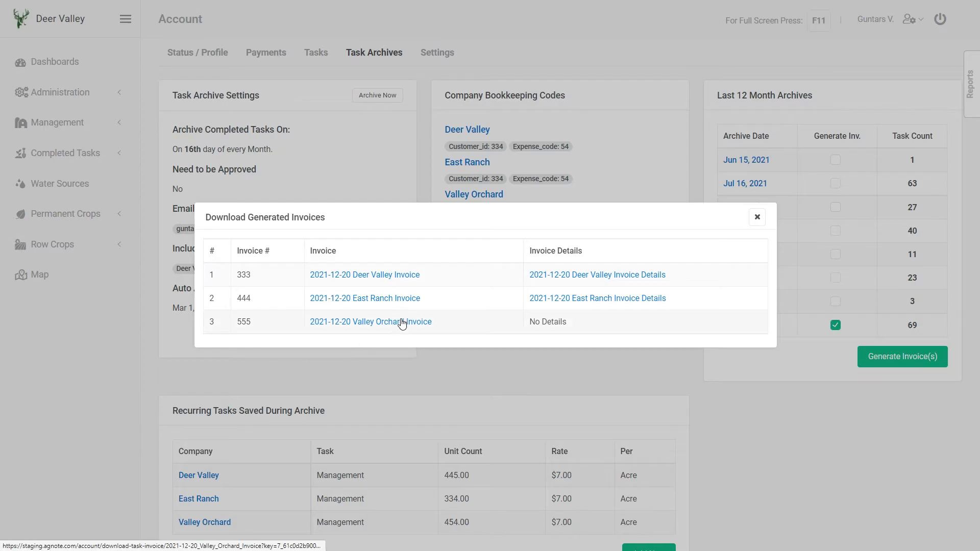
Step: Download and open the Valley Orchard invoice, and circle its payment message with a slightly thicker red pen
click(411, 331)
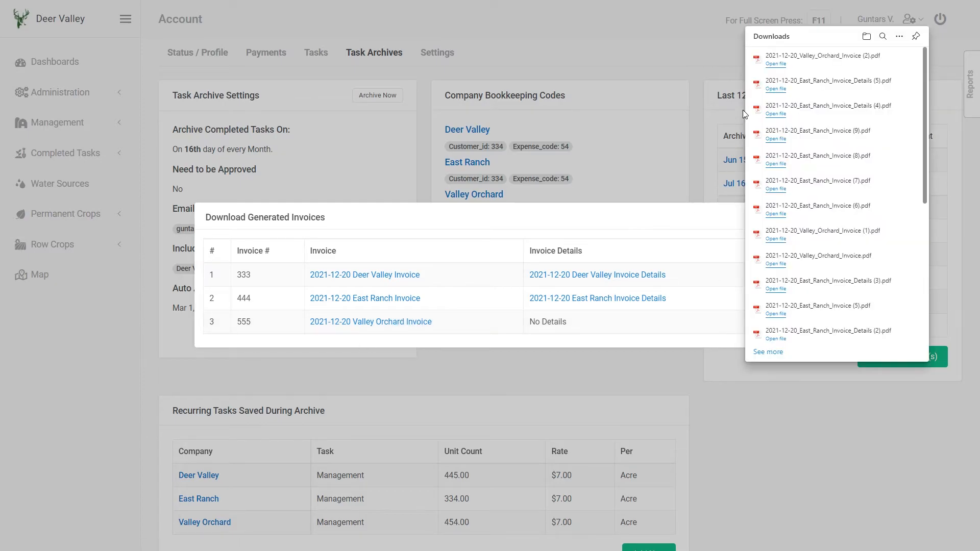
click(785, 66)
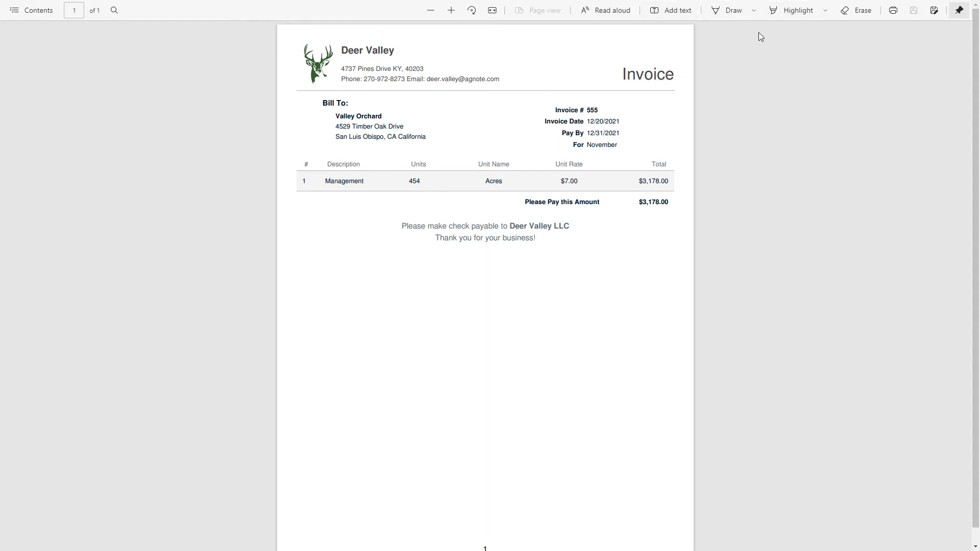
click(752, 10)
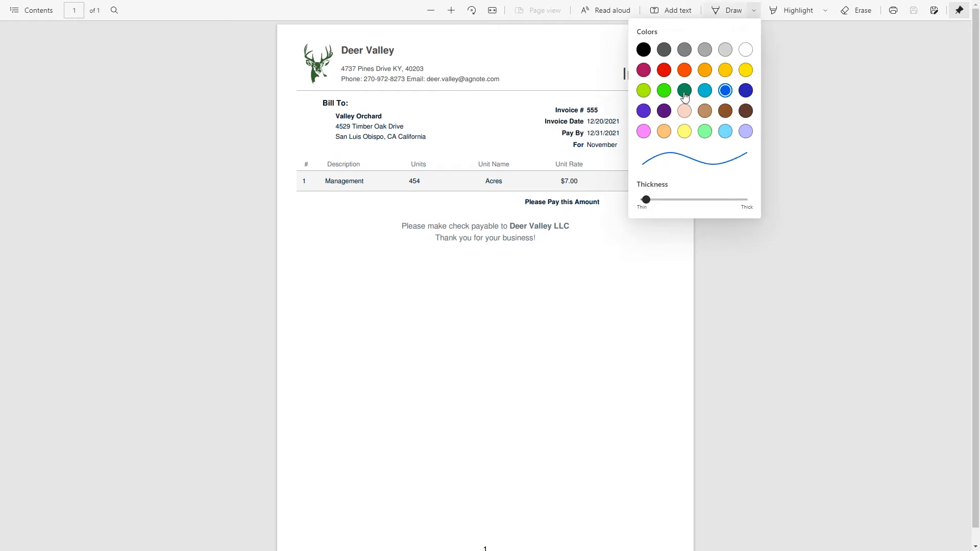
click(664, 70)
drag(646, 199, 655, 200)
mouse_move(441, 203)
mouse_down()
mouse_move(442, 285)
mouse_move(510, 207)
mouse_move(449, 208)
mouse_up()
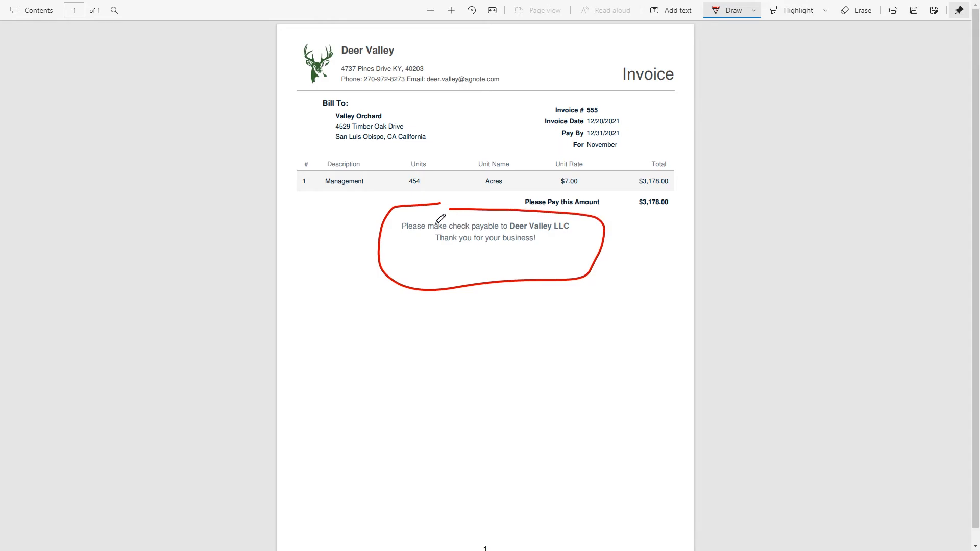
key(ctrl+w)
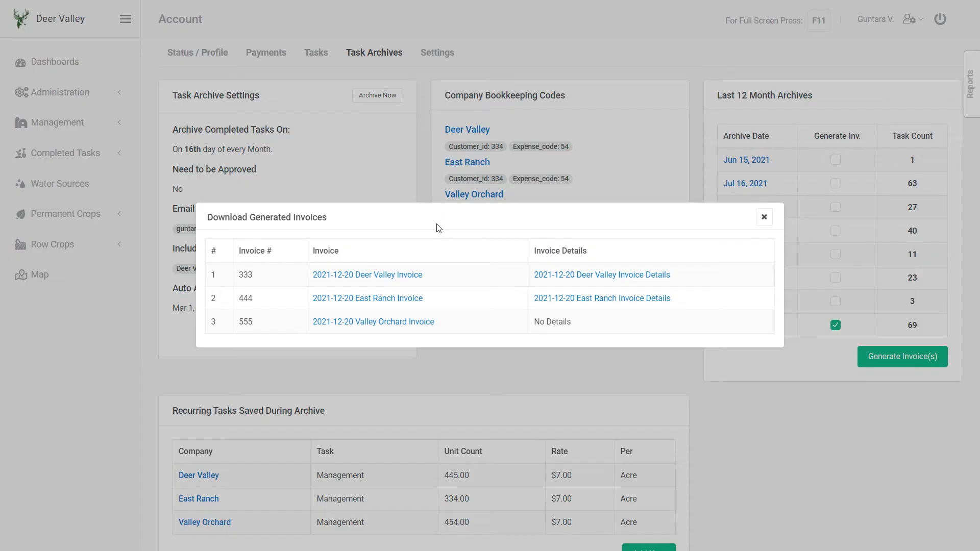
Step: Reopen the invoice details form for the Dec 20, 2021 archive and mark the Pay By and For lines on the Valley Orchard PDF in red
click(765, 225)
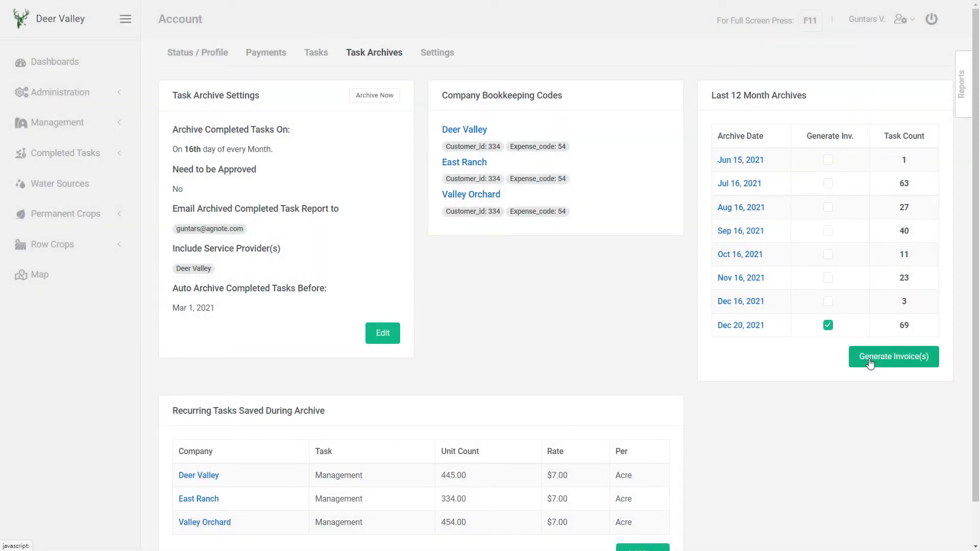
click(869, 360)
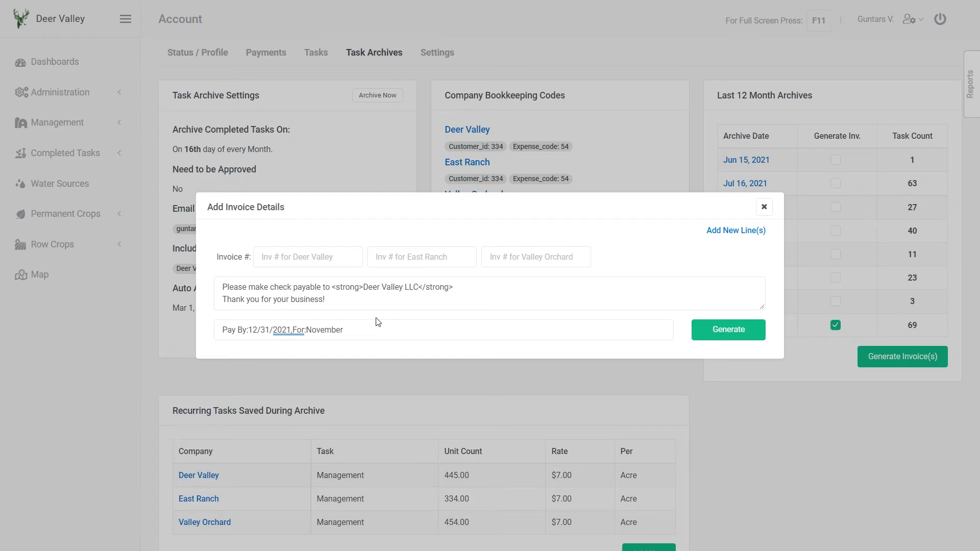
click(316, 307)
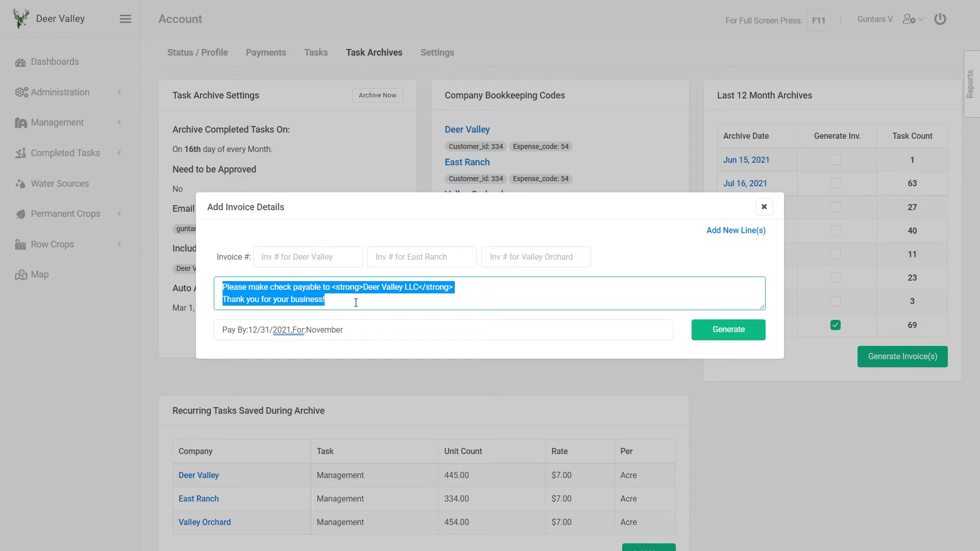
click(353, 337)
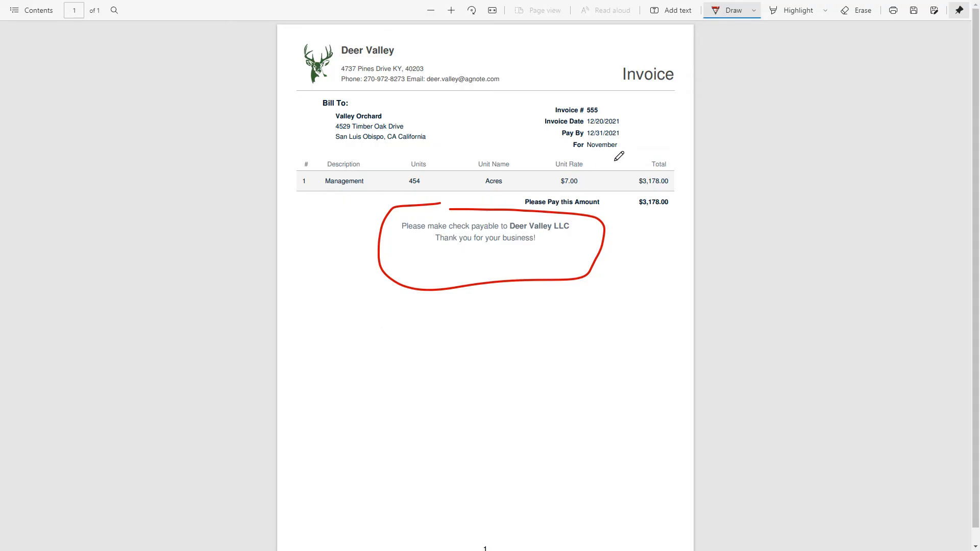
mouse_move(634, 123)
mouse_down()
mouse_move(593, 121)
mouse_move(555, 140)
mouse_move(620, 158)
mouse_move(619, 124)
mouse_up()
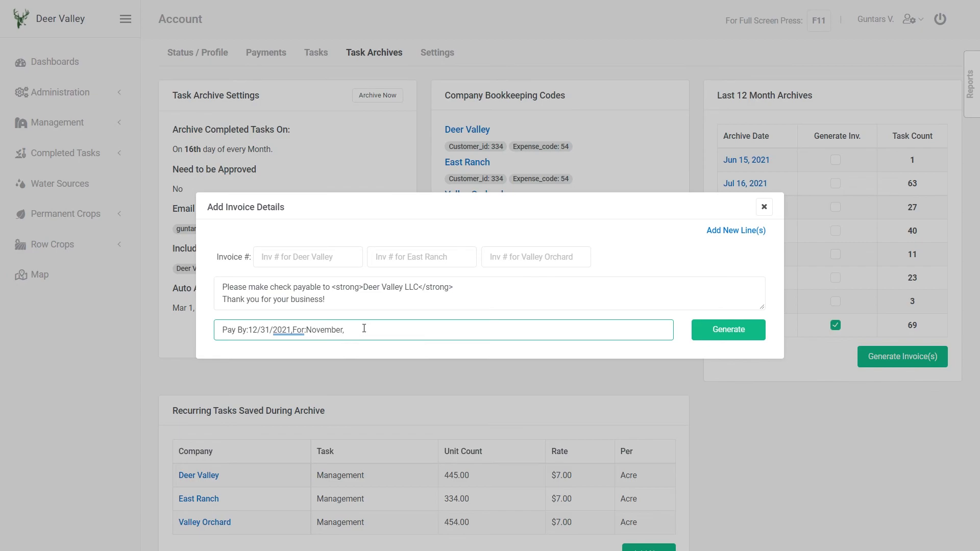
Step: Append "more info" as a further comma-separated entry after For:November and generate the invoices again
text(more)
text( info)
click(716, 329)
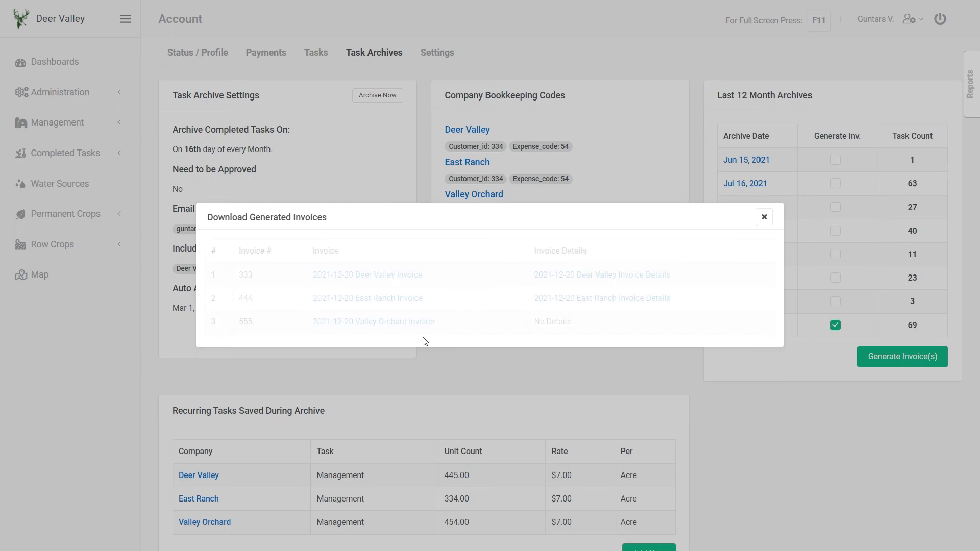
Step: Download and open the regenerated East Ranch invoice for review, and close the list of generated invoices
click(416, 301)
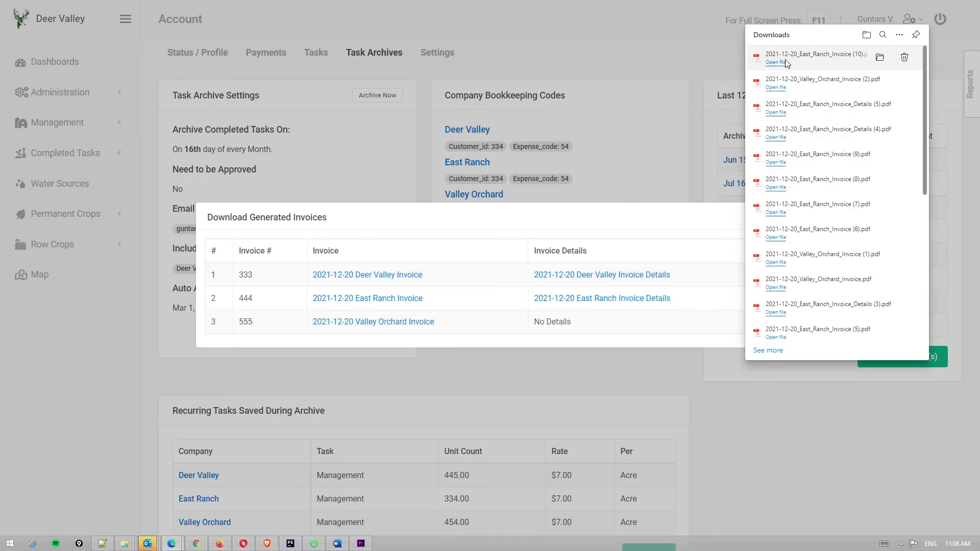
click(783, 61)
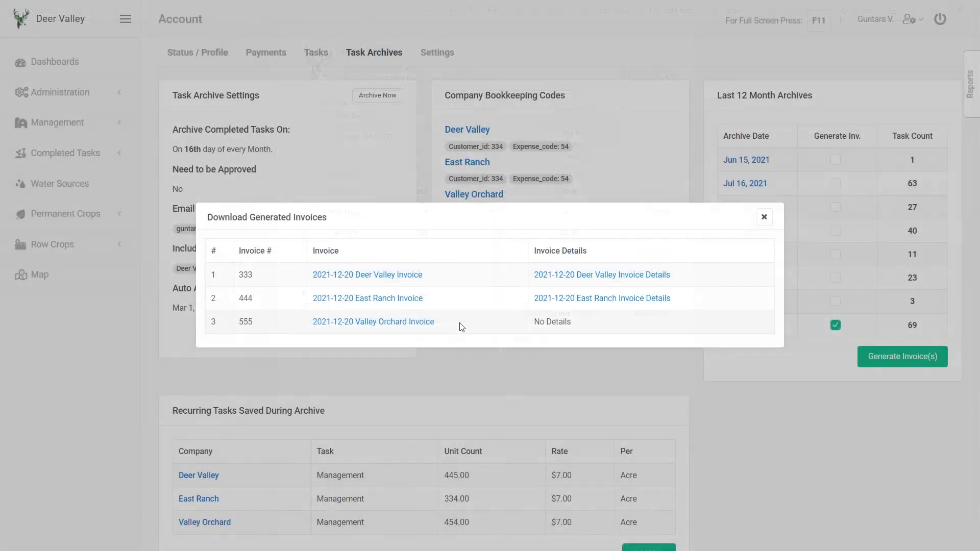
click(764, 217)
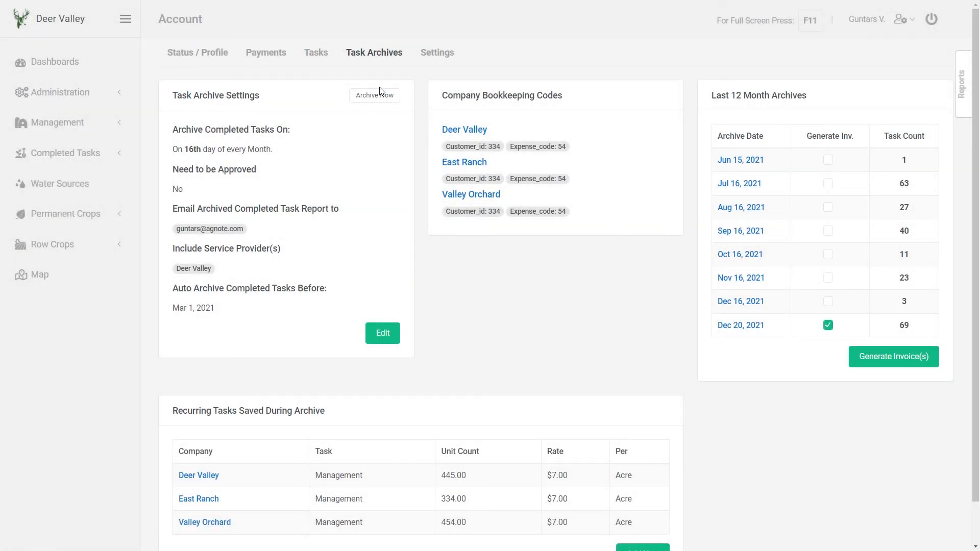